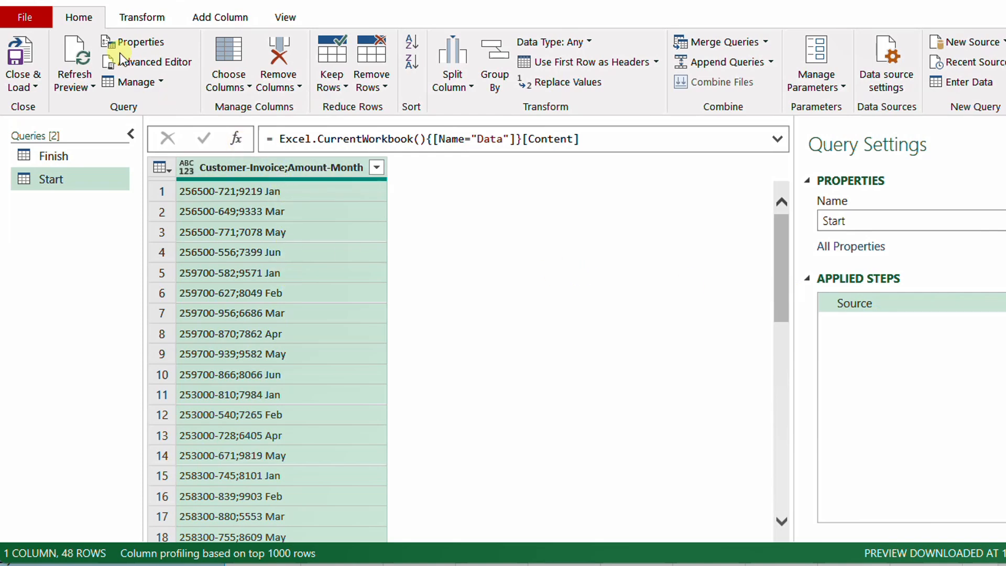
- Split the Customer-Invoice;Amount-Month column by the custom delimiter "-" at each occurrence of the delimiter
left_click(466, 83)
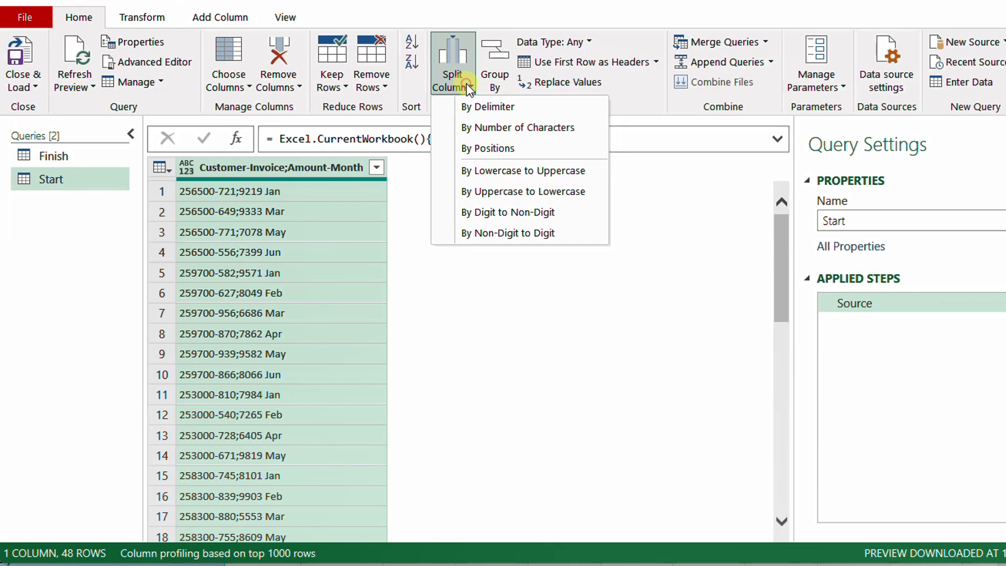
left_click(480, 105)
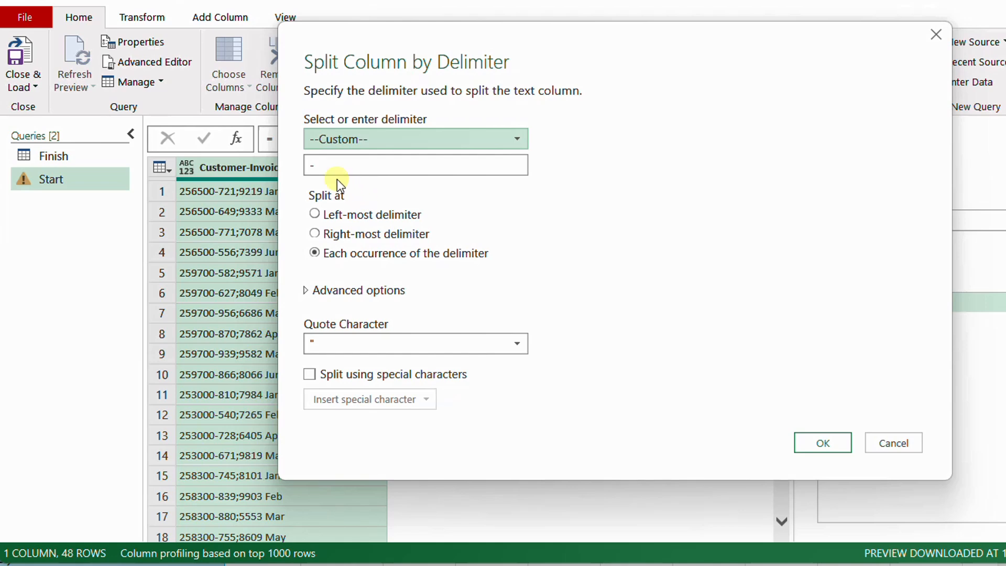
mouse_move(294, 124)
left_mouse_down()
mouse_move(315, 162)
mouse_move(370, 191)
mouse_move(379, 184)
left_mouse_up()
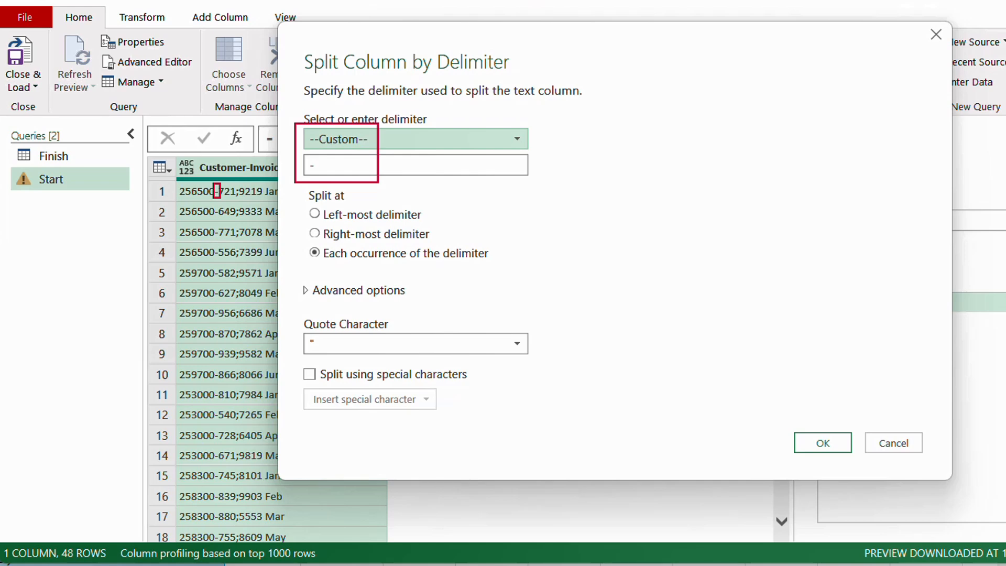
key("Escape")
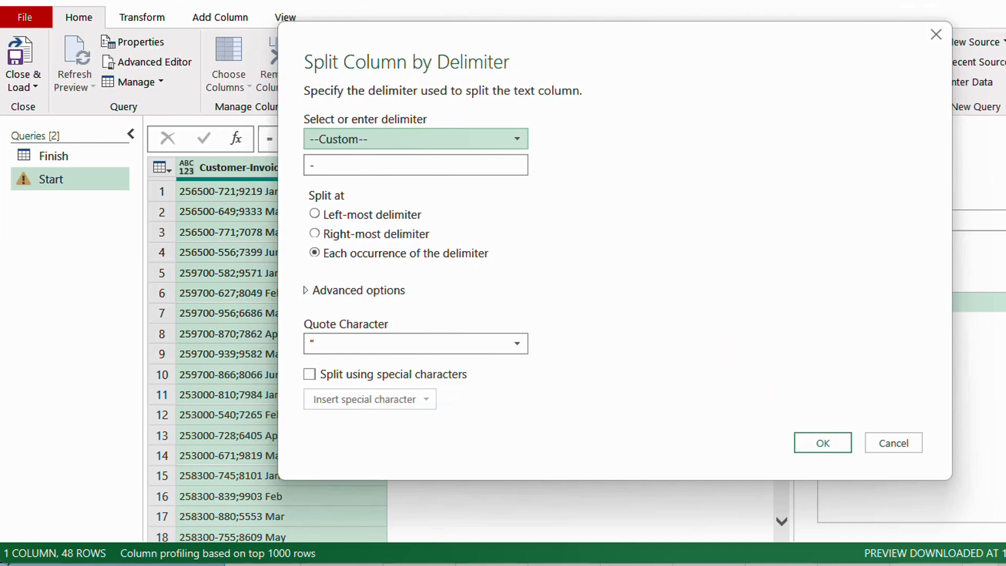
left_click(826, 447)
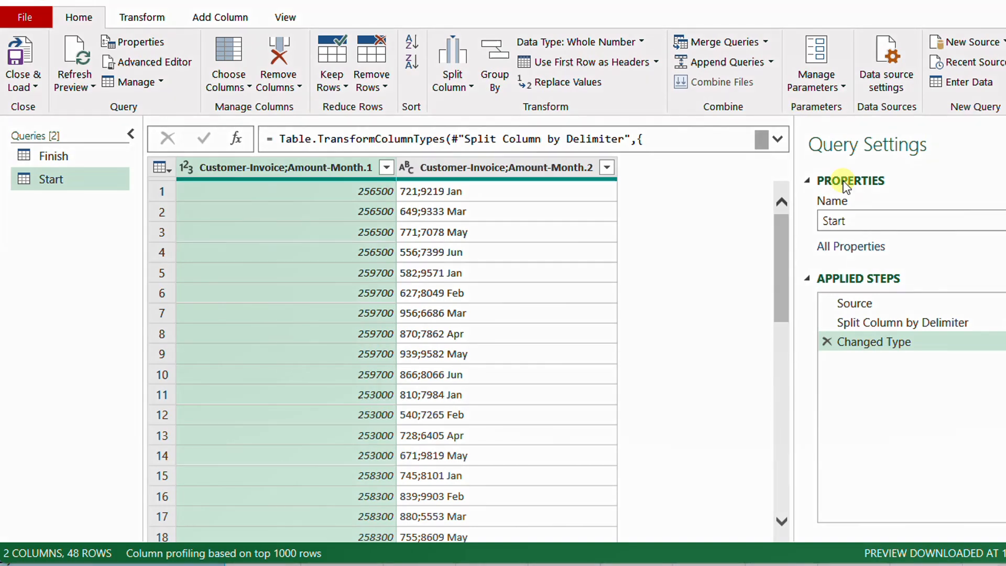
- Delete the Changed Type step from the Start query and expand the formula bar to show the whole split formula
mouse_move(821, 291)
left_mouse_down()
mouse_move(829, 317)
mouse_move(1005, 354)
left_mouse_up()
left_click(827, 341)
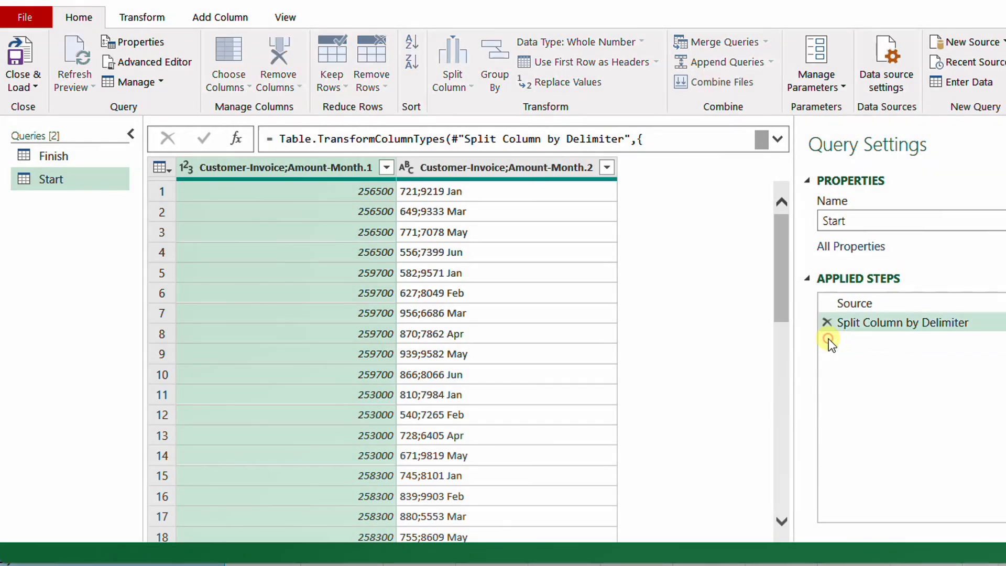
left_click(778, 140)
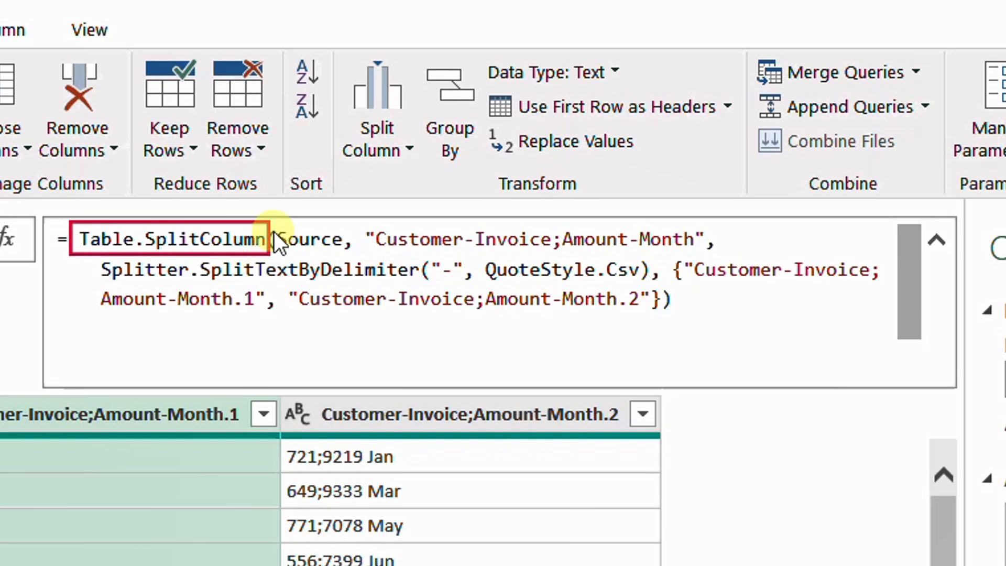
left_click_drag(285, 251, 343, 255)
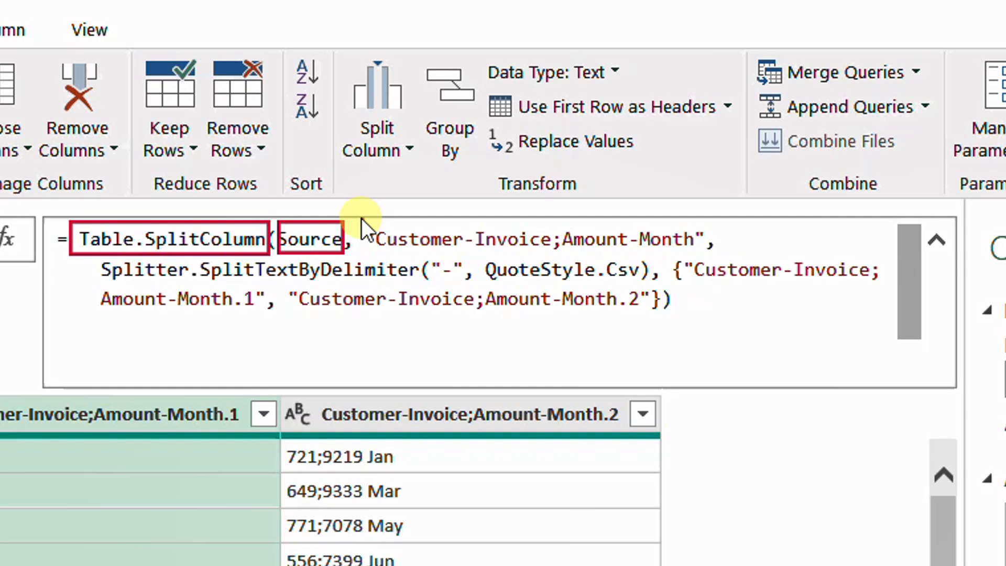
mouse_move(361, 218)
left_mouse_down()
mouse_move(387, 258)
mouse_move(724, 257)
left_mouse_up()
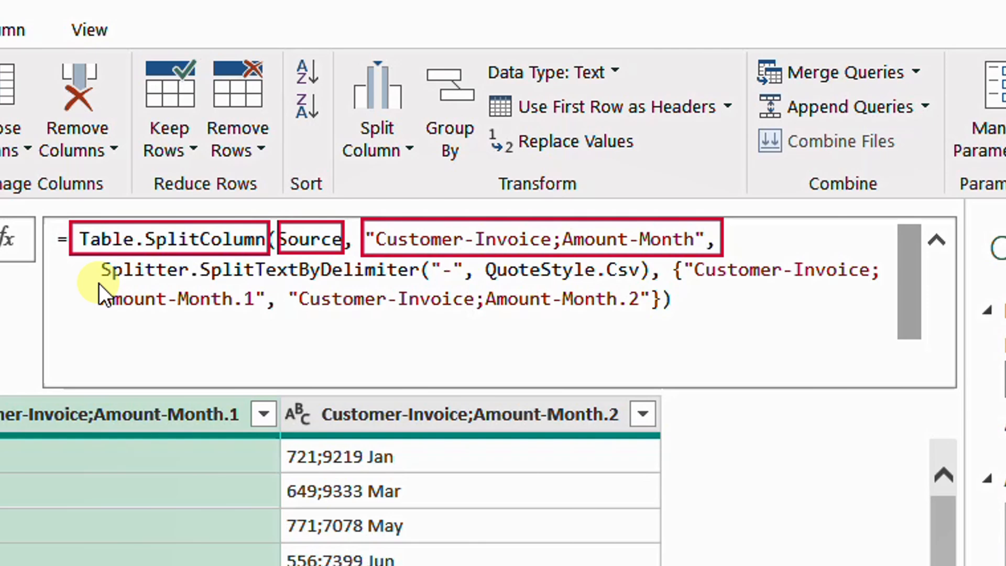
left_click_drag(99, 284, 418, 284)
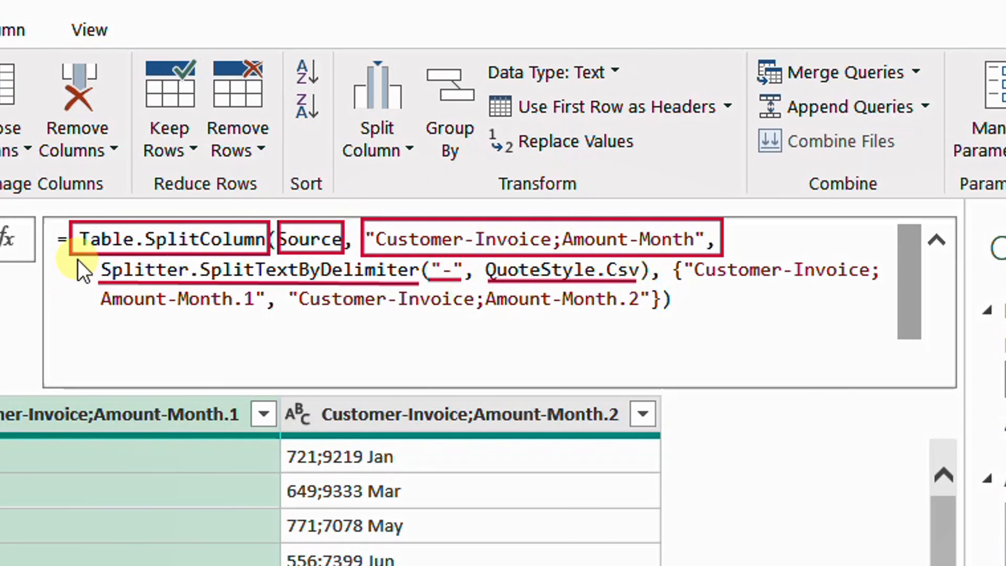
mouse_move(97, 268)
left_mouse_down()
mouse_move(439, 294)
mouse_move(662, 286)
left_mouse_up()
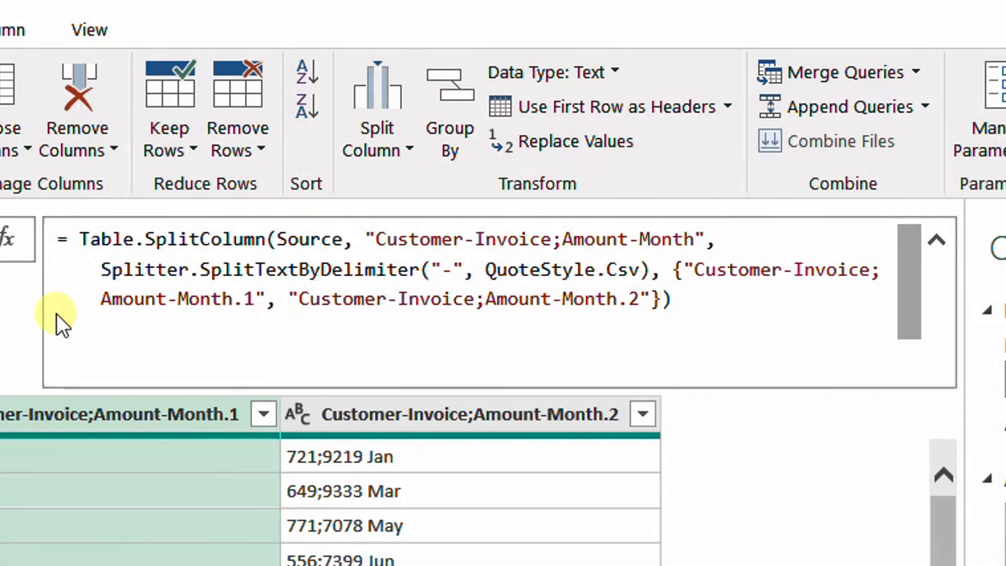
- Replace the splitter function in the Table.SplitColumn formula with Splitter.SplitTextByAnyDelimiter
double_click(202, 270)
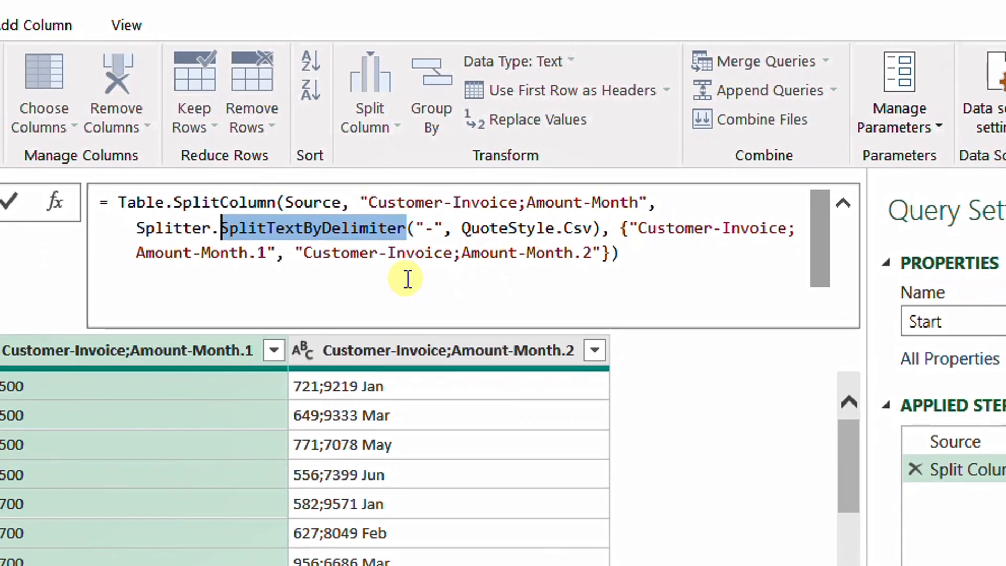
key("BackSpace")
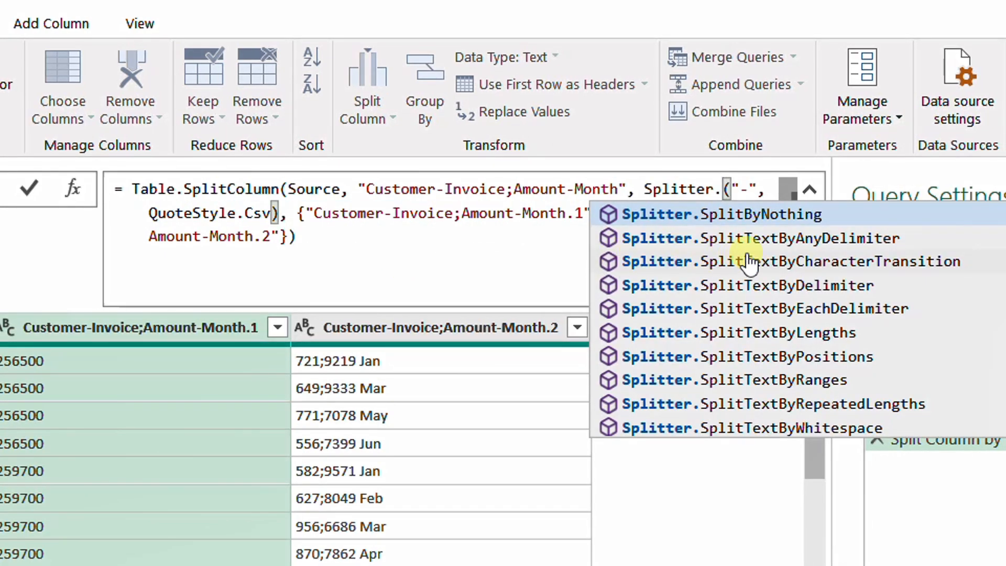
left_click(852, 241)
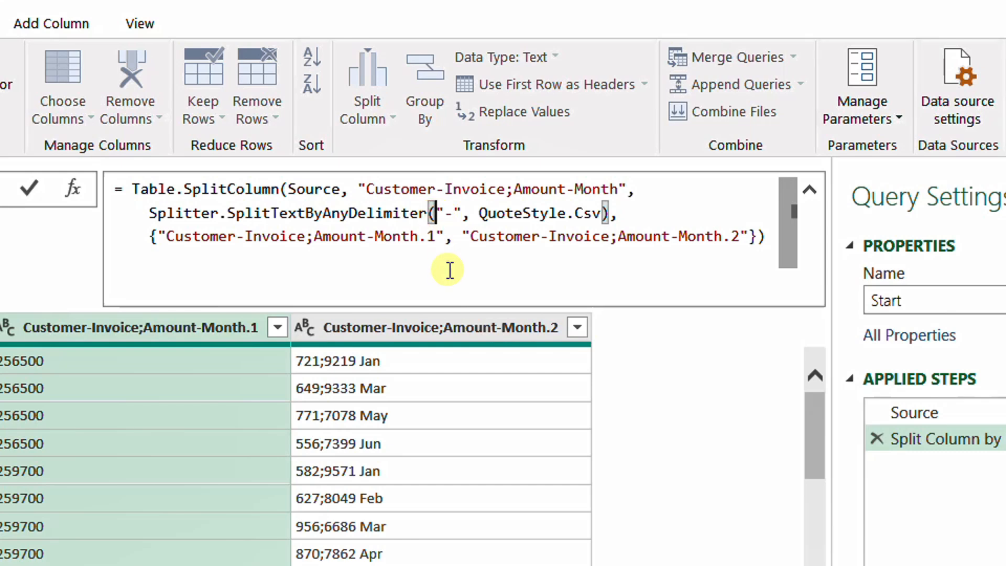
key("BackSpace")
type("(")
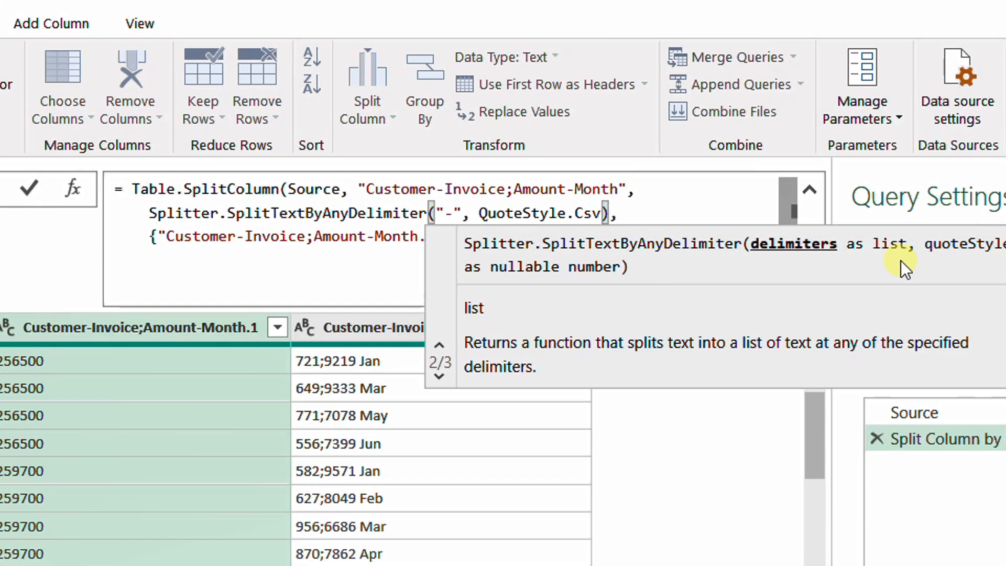
- Change the splitter's delimiter argument to the list {"-",";"," "} and apply the formula
type("{")
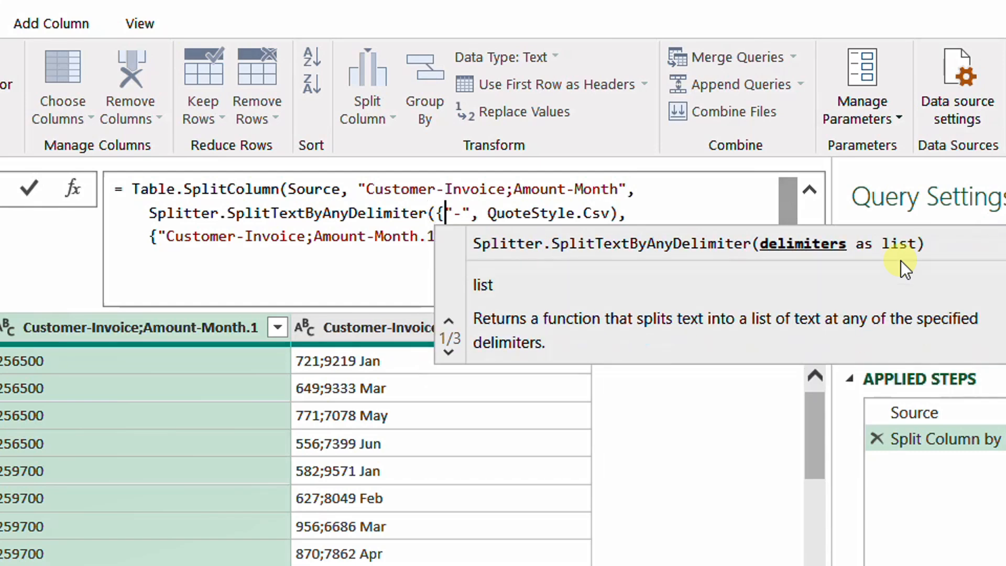
key("Right")
key("Right")
key("Right")
type(",")
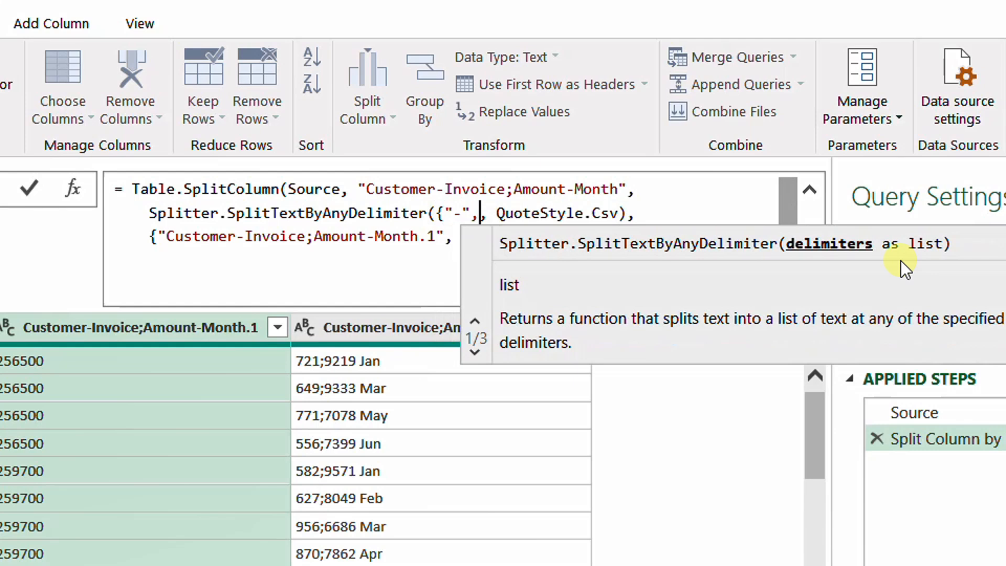
type("\"\"")
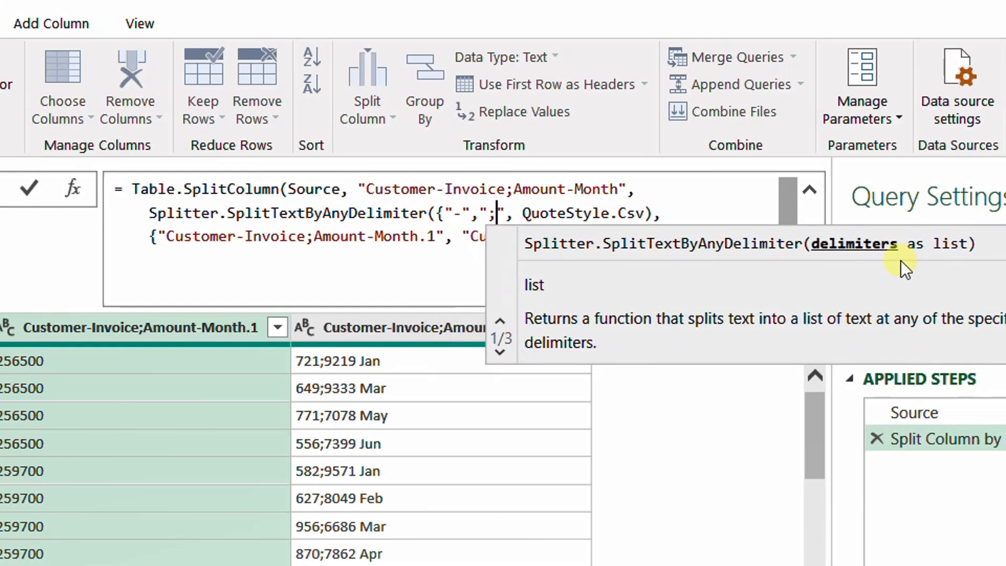
type(";")
type(",")
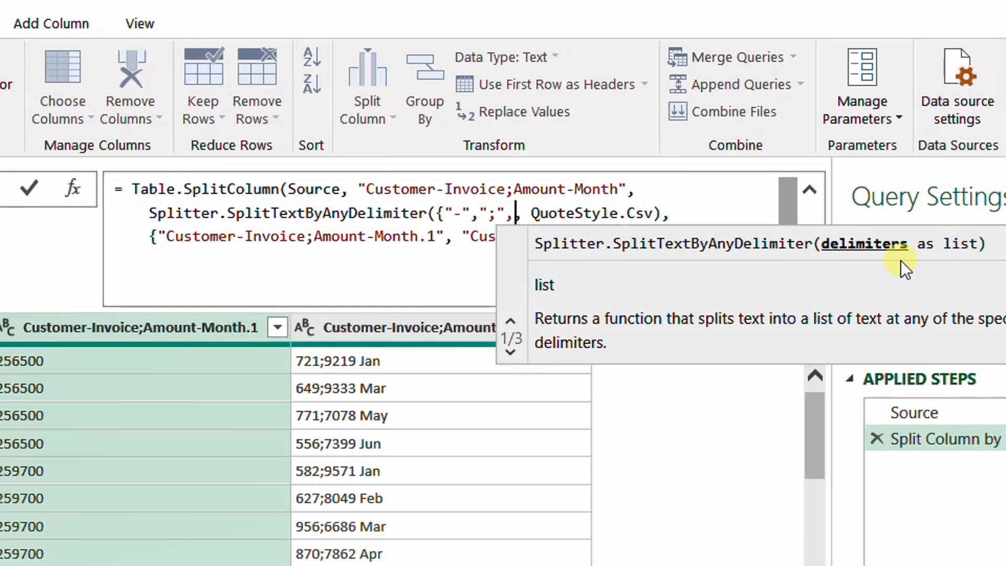
type("\"\"")
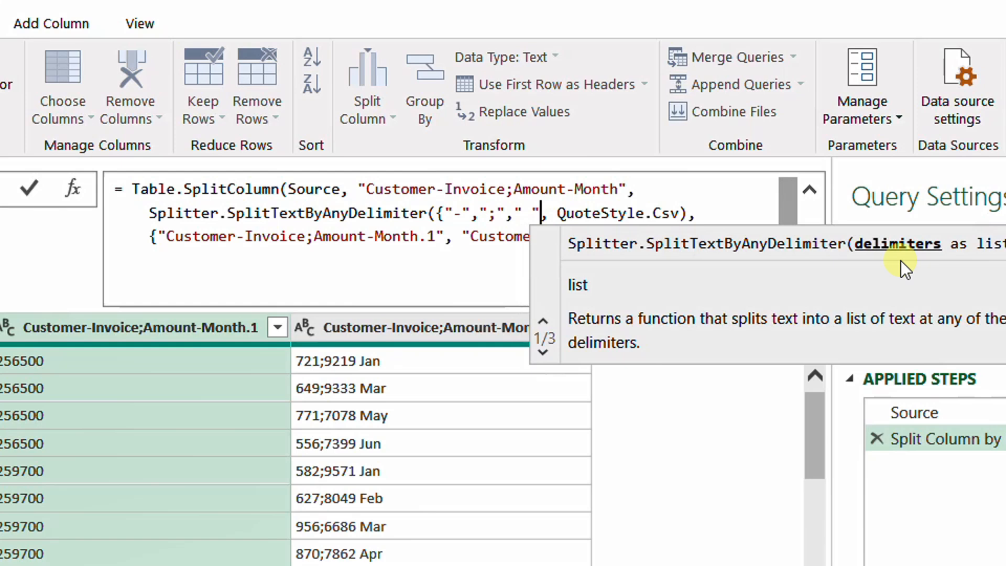
type(" }")
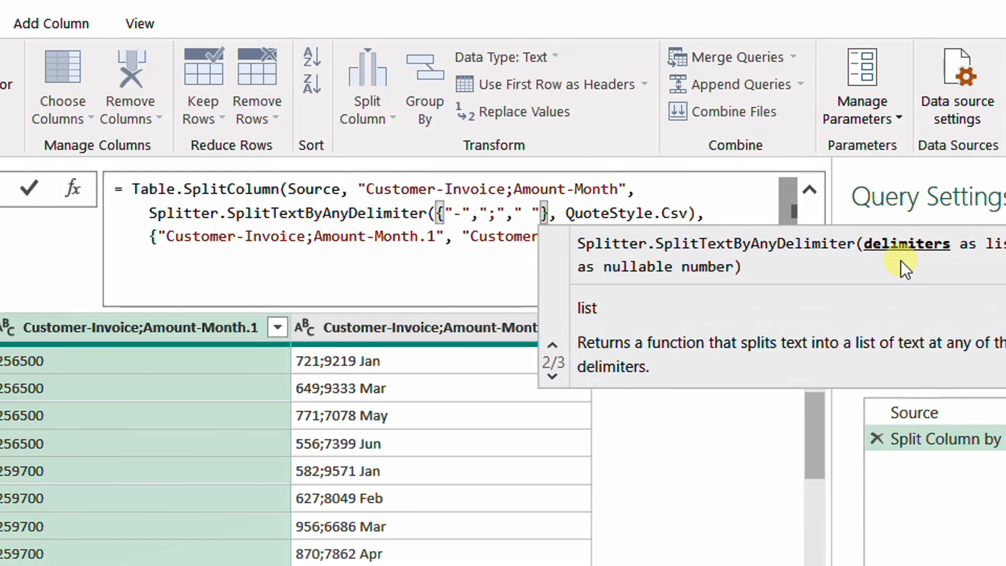
left_click(31, 188)
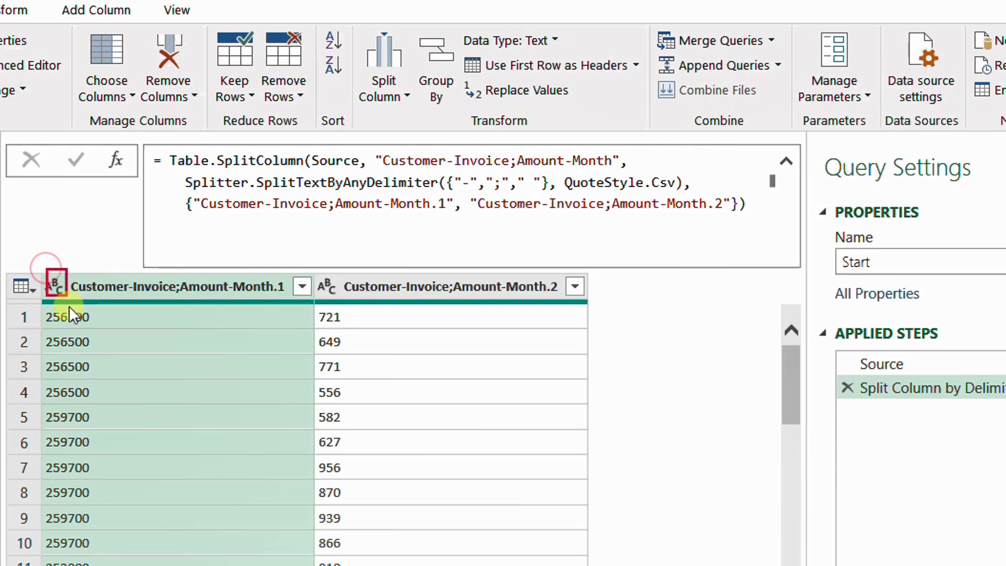
left_click_drag(69, 309, 102, 333)
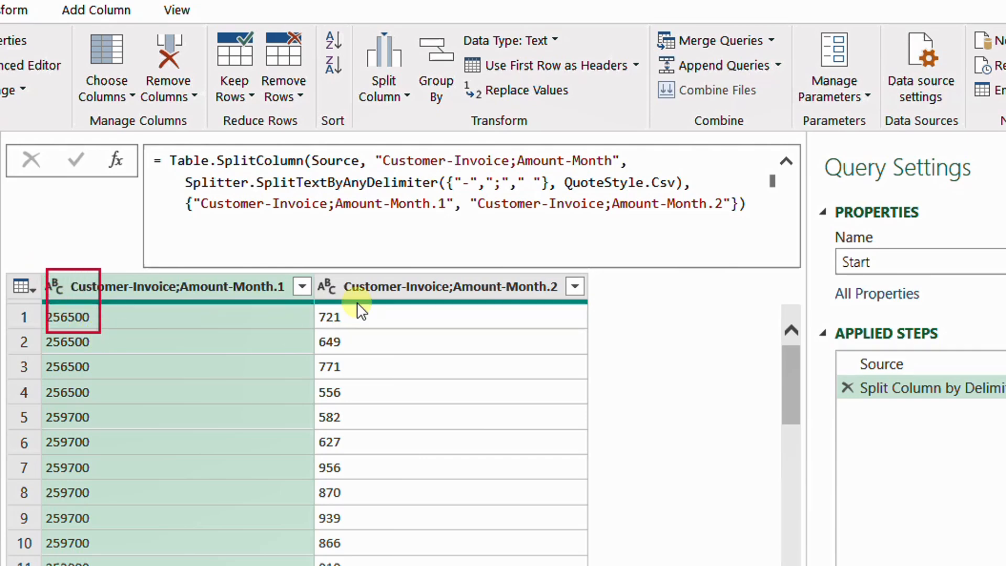
mouse_move(307, 266)
left_mouse_down()
mouse_move(314, 321)
mouse_move(350, 331)
left_mouse_up()
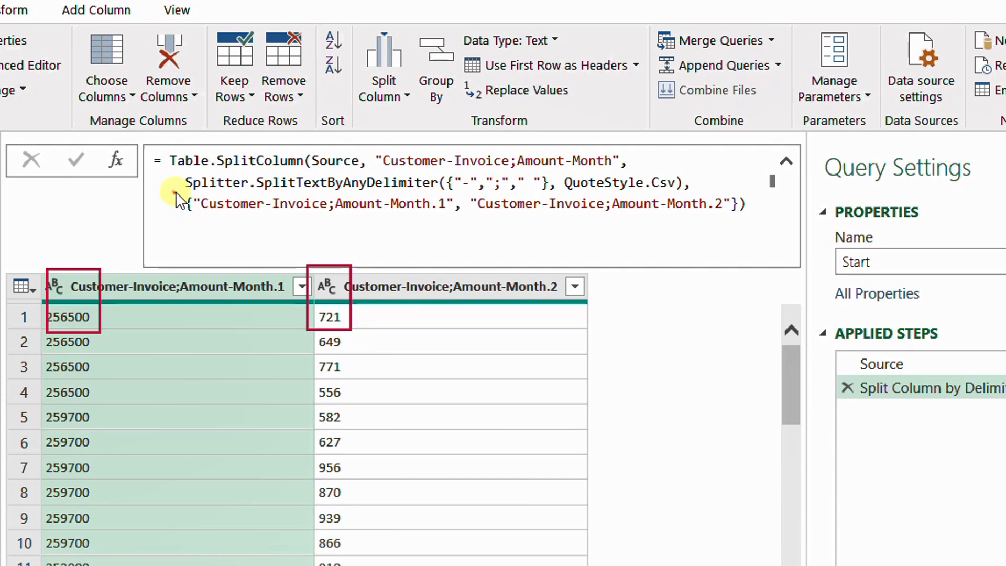
mouse_move(174, 192)
left_mouse_down()
mouse_move(380, 238)
mouse_move(756, 225)
mouse_move(750, 231)
left_mouse_up()
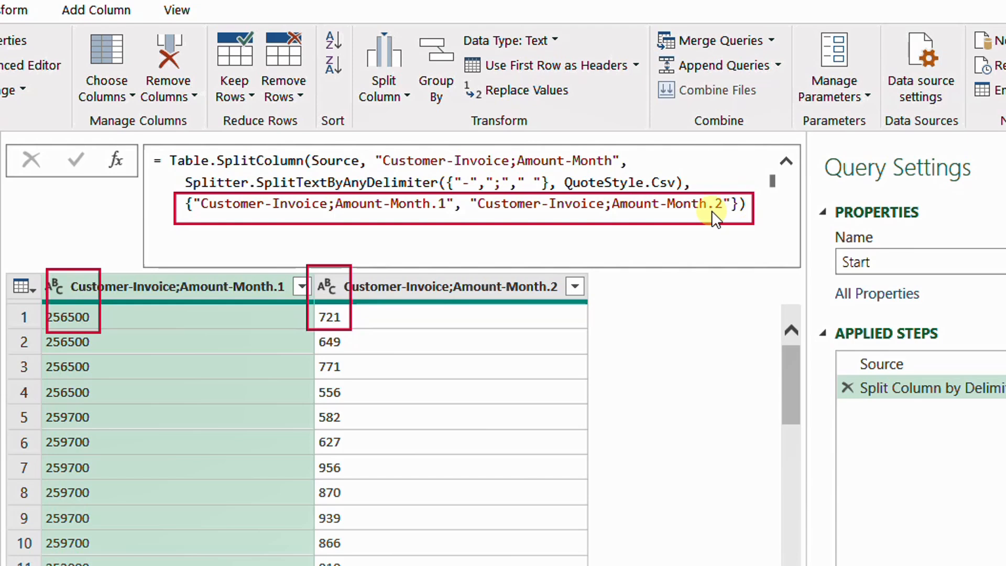
key("Escape")
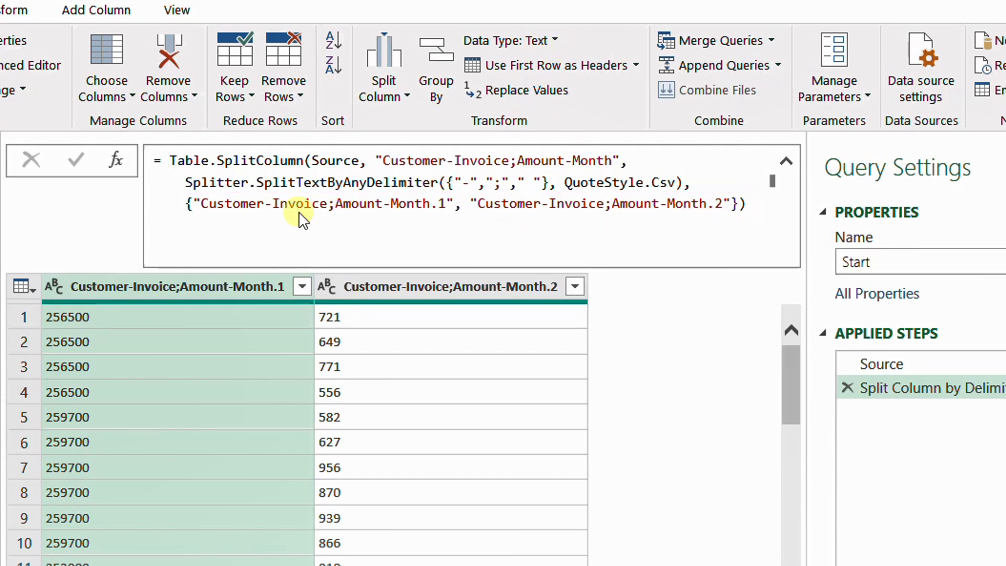
- Remove the list of two column names from the Table.SplitColumn formula, apply it and check the split columns
left_click(733, 203)
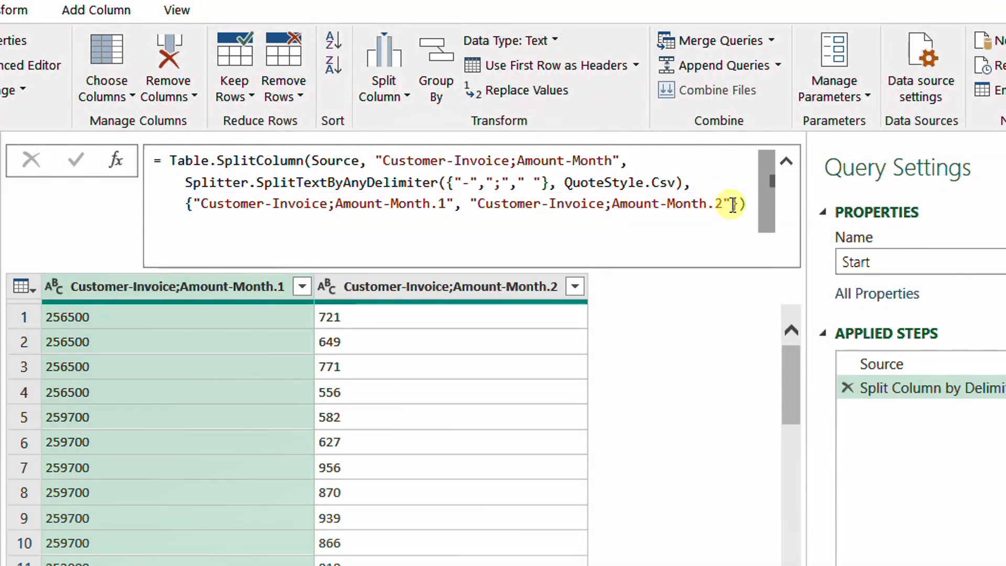
left_click_drag(738, 203, 686, 183)
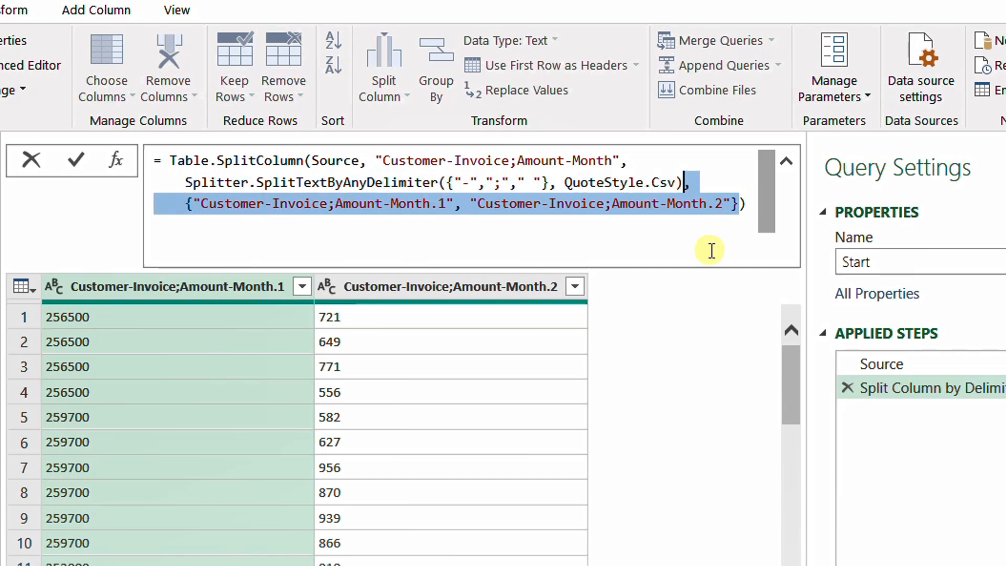
key("Delete")
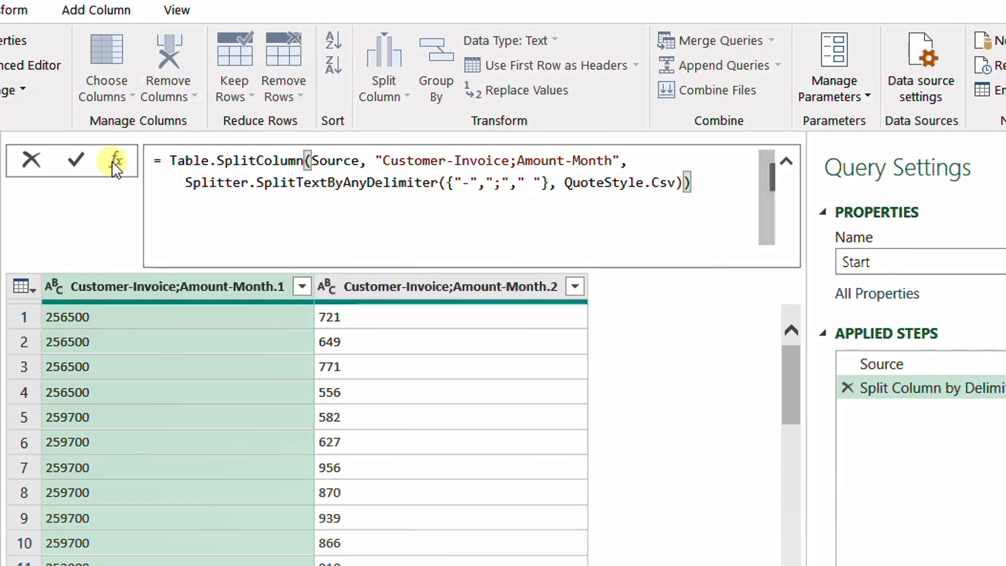
left_click(76, 160)
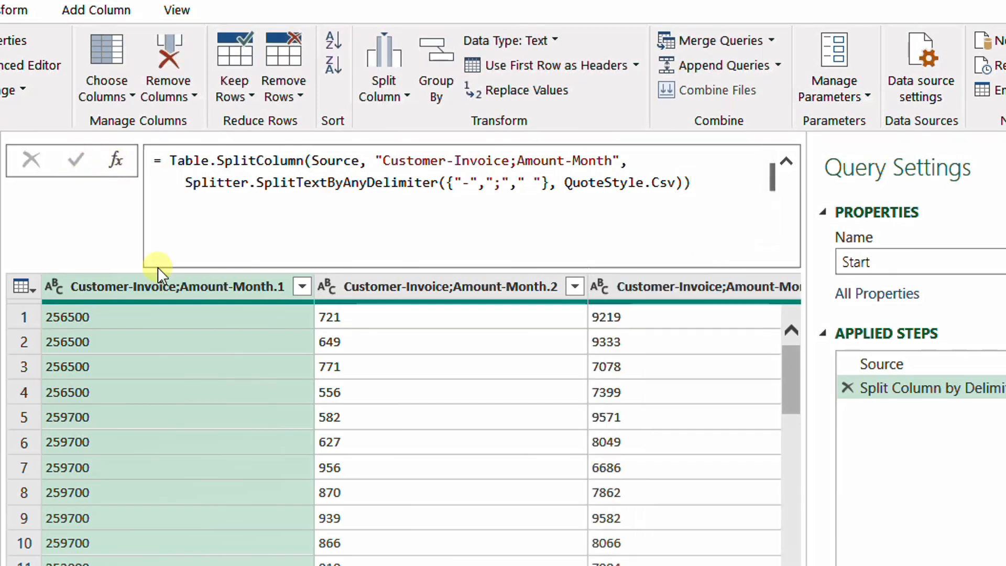
scroll(421, 418, "right", 6)
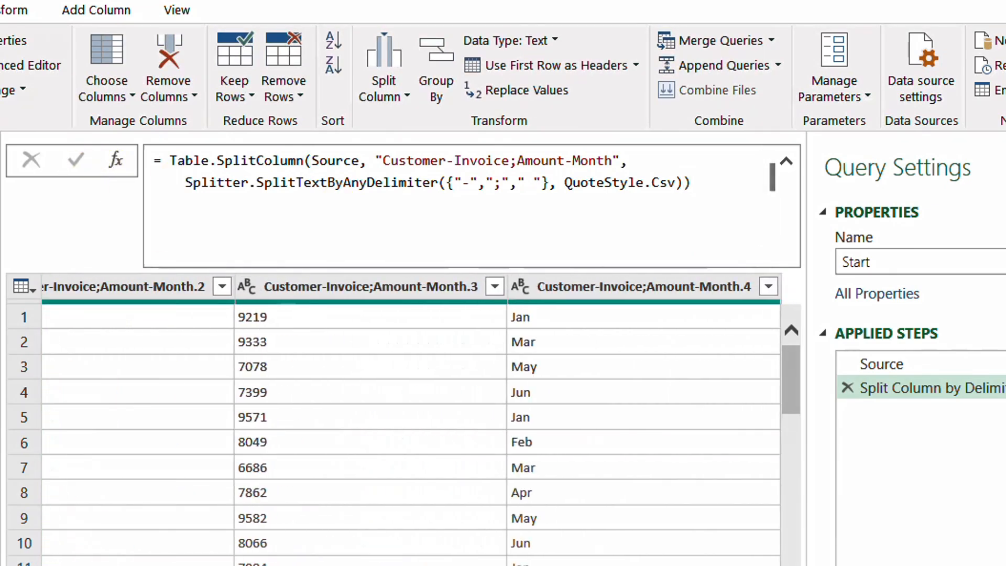
scroll(421, 419, "left", 6)
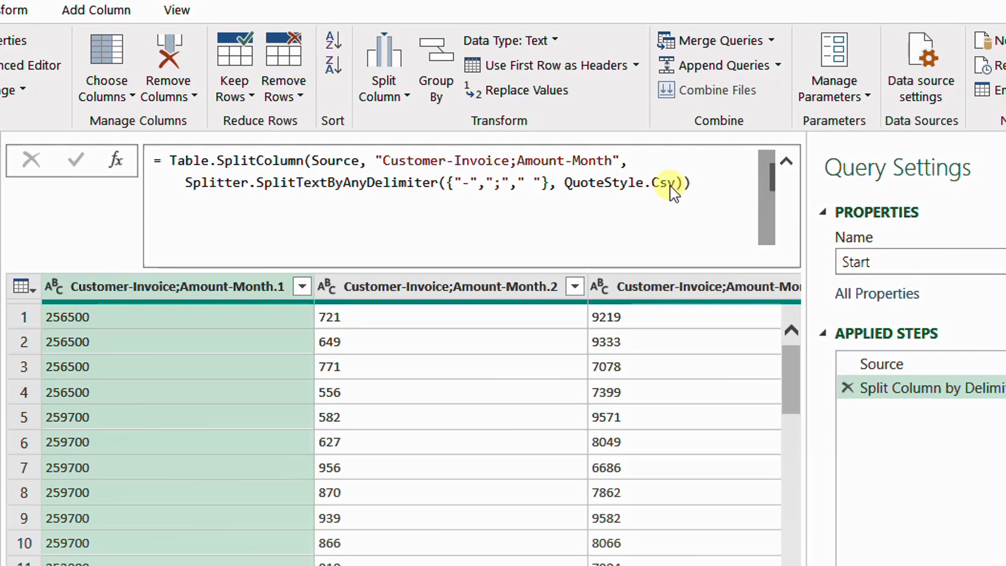
- Add the column name list {"Custmer","Invoice","Amount","Month"} as the last argument of the Table.SplitColumn formula and apply it
left_click(686, 183)
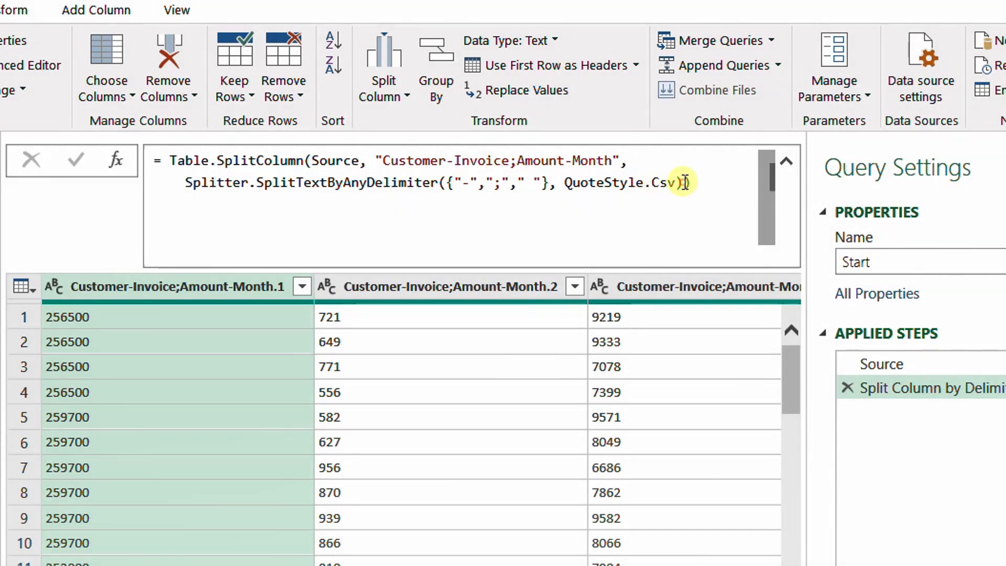
type(",")
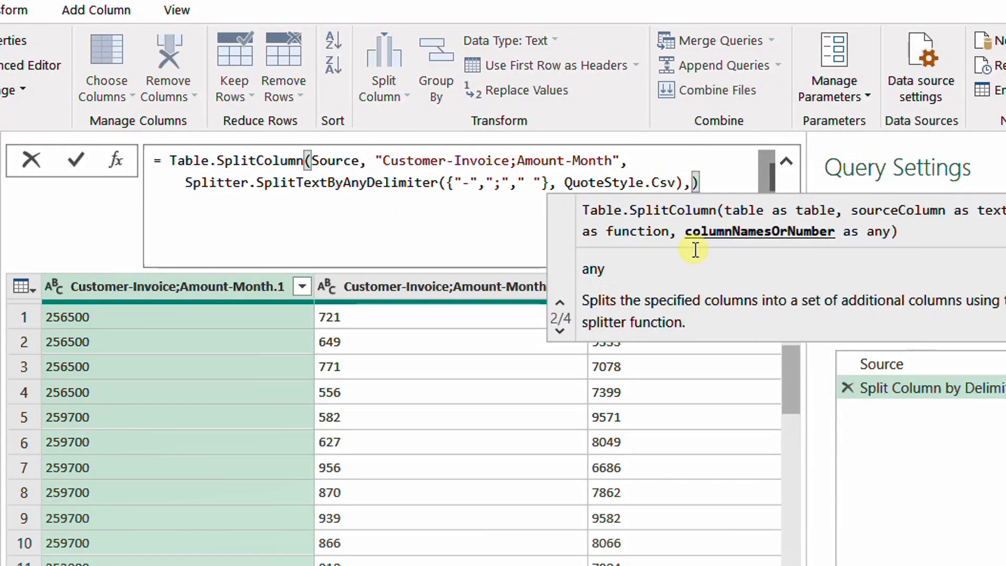
type("{")
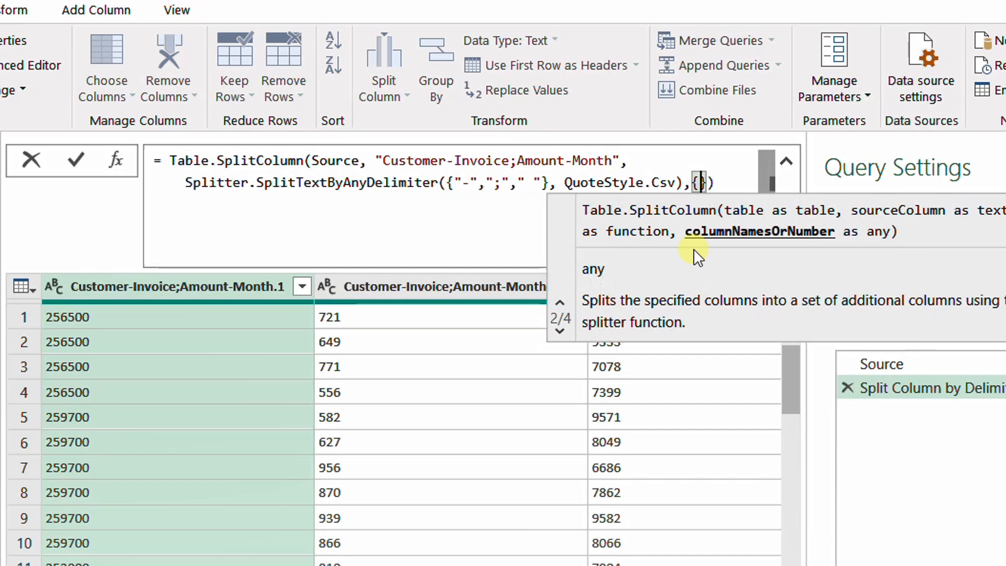
type("\"Custmer\",\"")
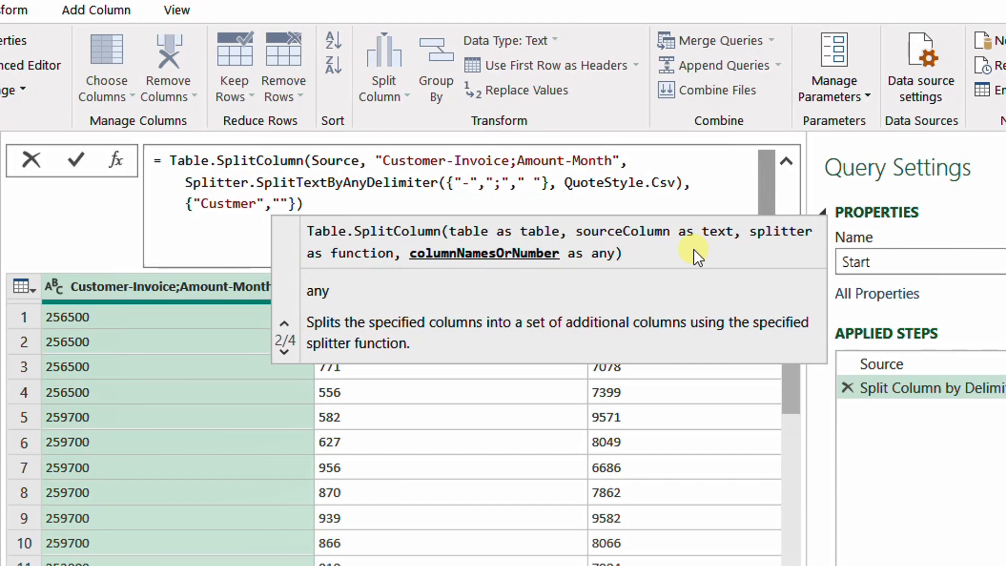
type("Invoice\",\"Amou")
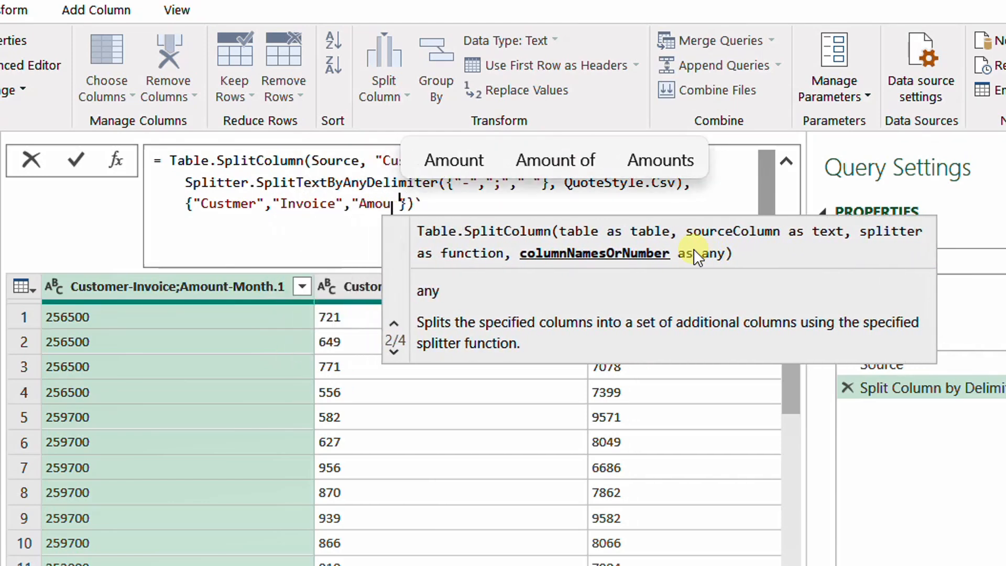
type("nt\",\"Month")
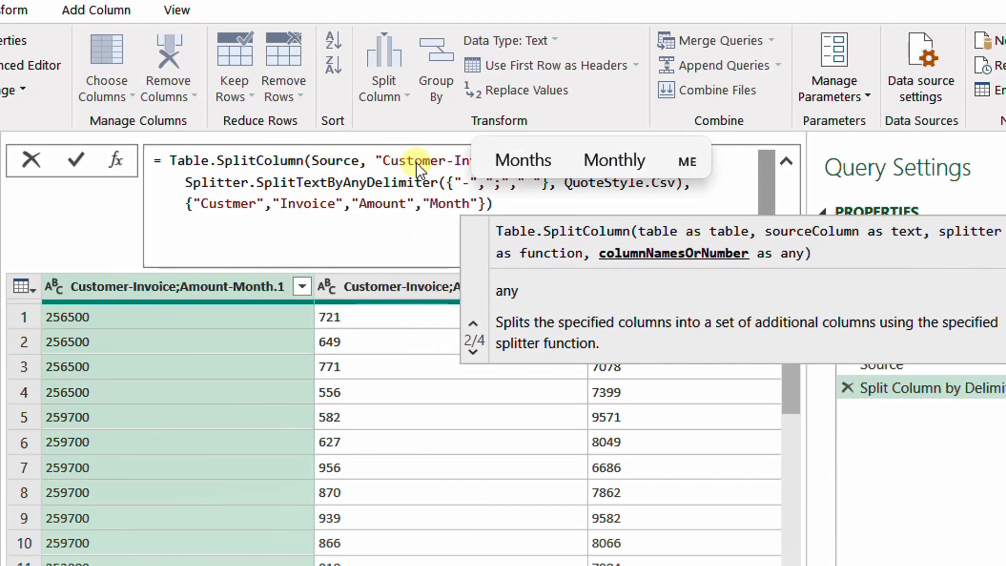
left_click(76, 163)
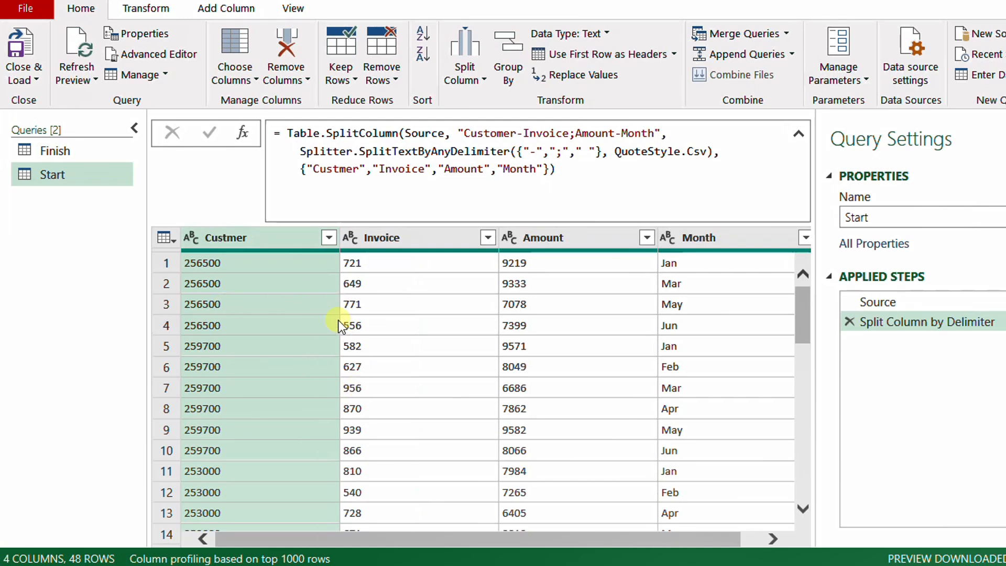
- Select all four split columns, from Custmer through Month, and detect their data types automatically
left_click(719, 240, "shift")
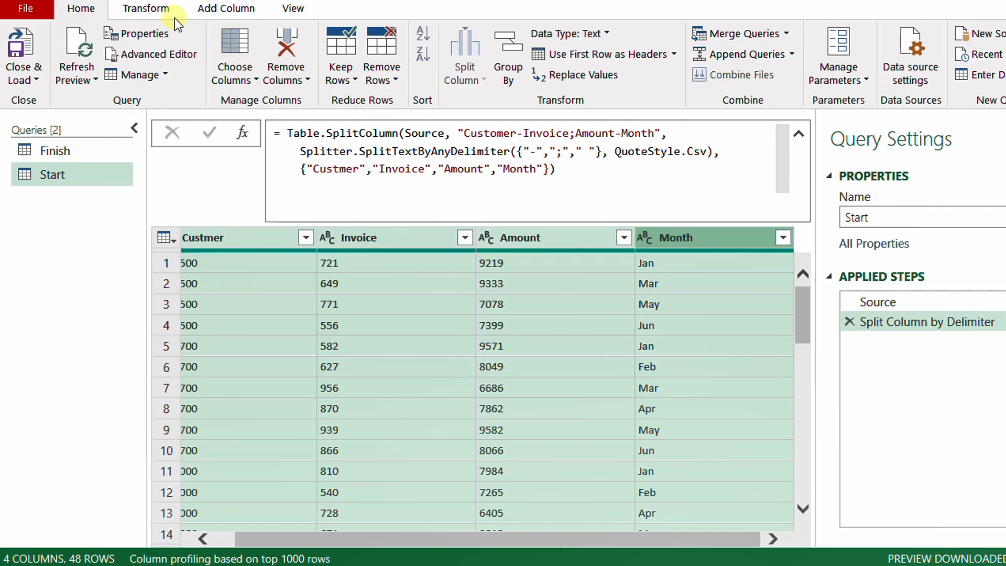
left_click(157, 11)
left_click(254, 56)
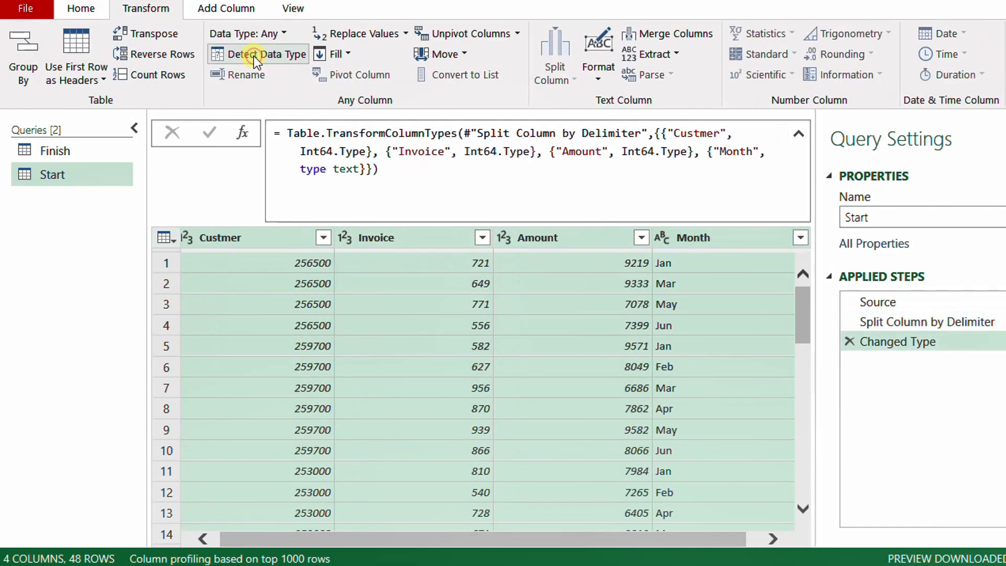